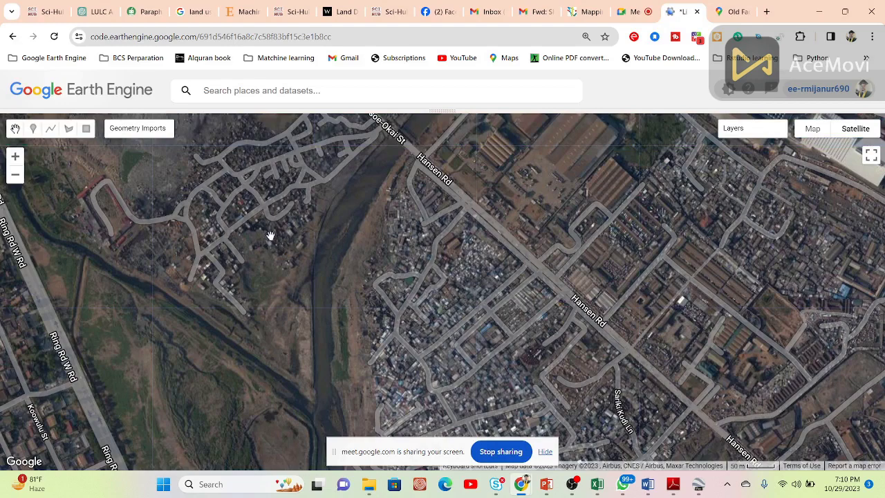
Briefly show the LULC 2020 classification over the imagery, then hide it again.
mouse_move(718, 131)
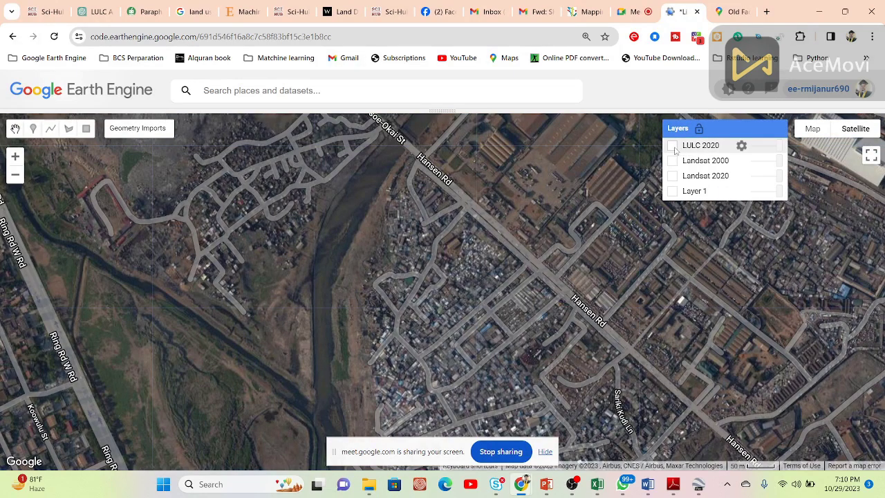
left_click(672, 146)
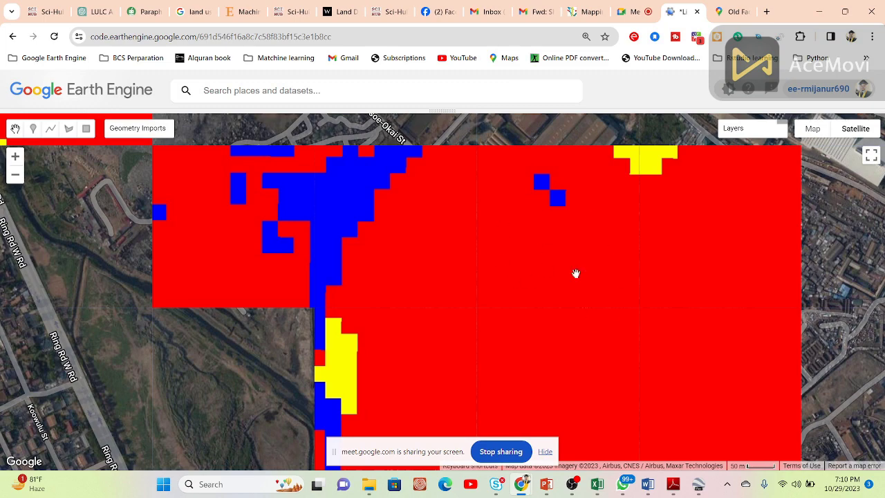
mouse_move(719, 130)
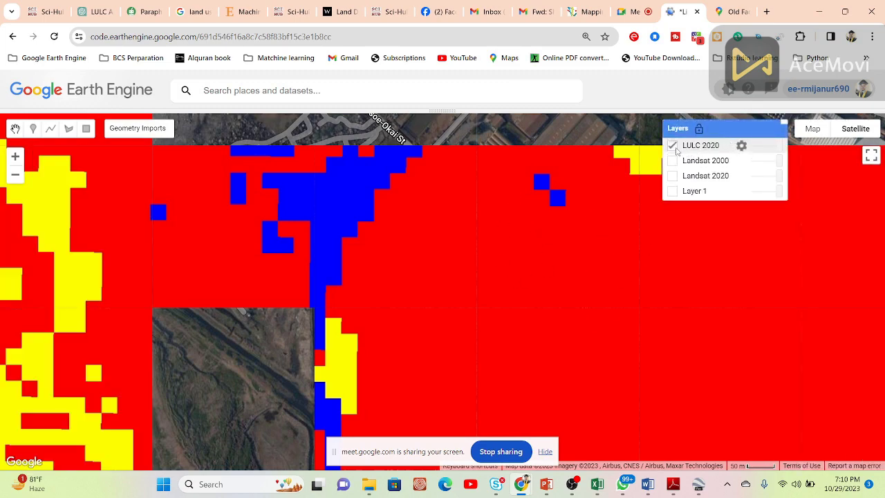
left_click(673, 146)
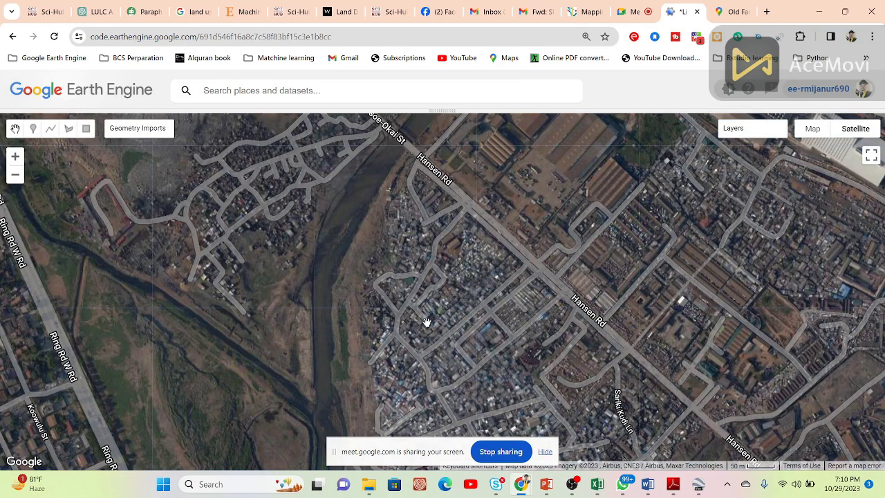
Pan and zoom in on the dense built-up neighbourhood east of the river.
left_click_drag(426, 323, 412, 207)
left_click_drag(460, 268, 445, 220)
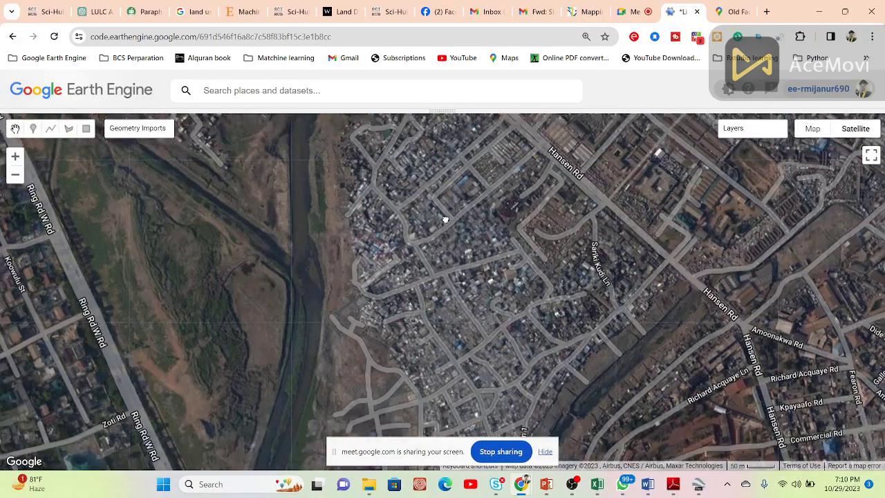
left_click_drag(511, 214, 522, 293)
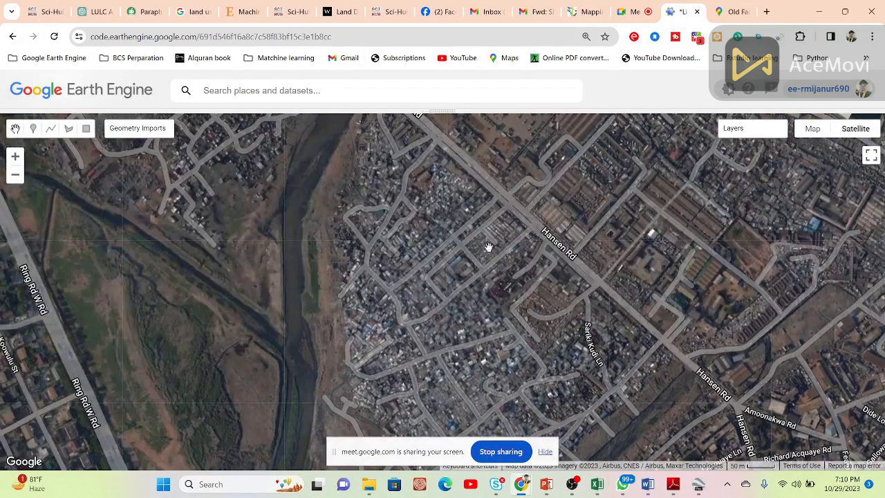
left_click_drag(484, 247, 559, 351)
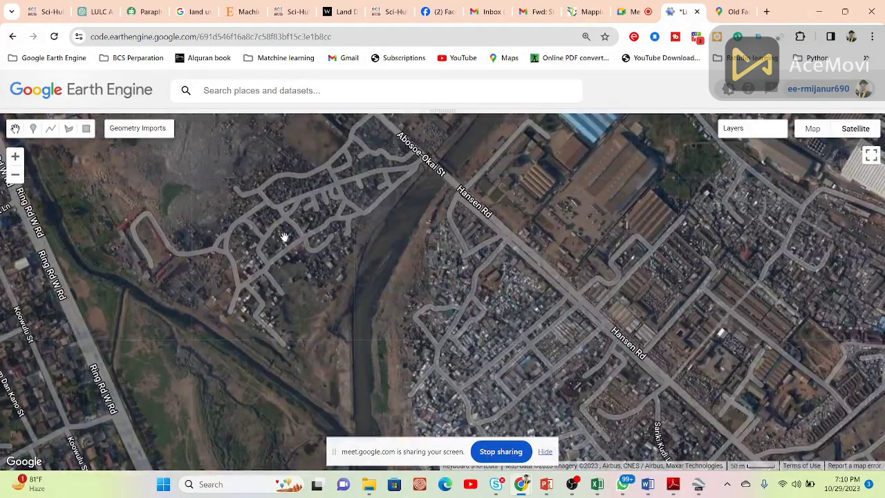
scroll(283, 238, "up", 2)
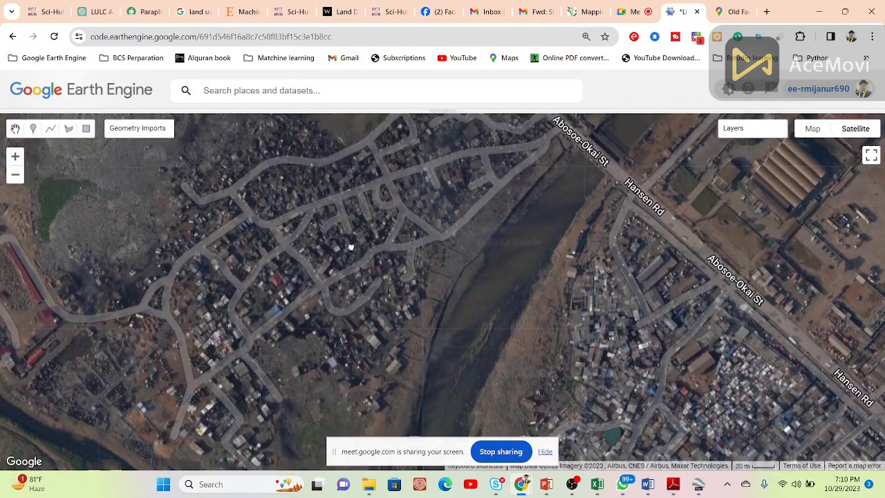
left_click_drag(608, 291, 404, 144)
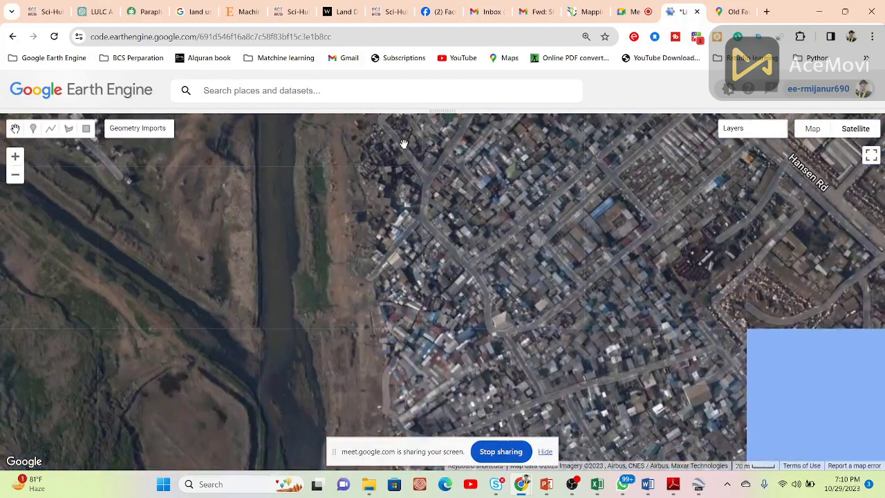
left_click_drag(571, 247, 506, 170)
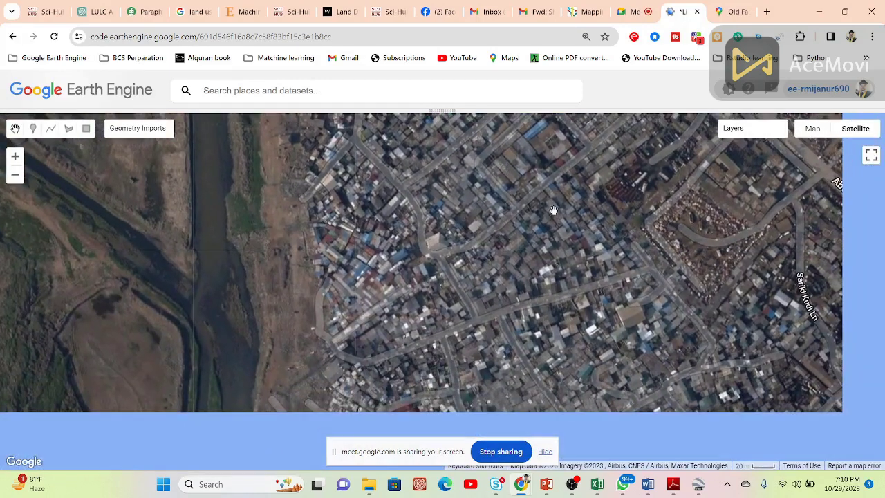
mouse_move(741, 137)
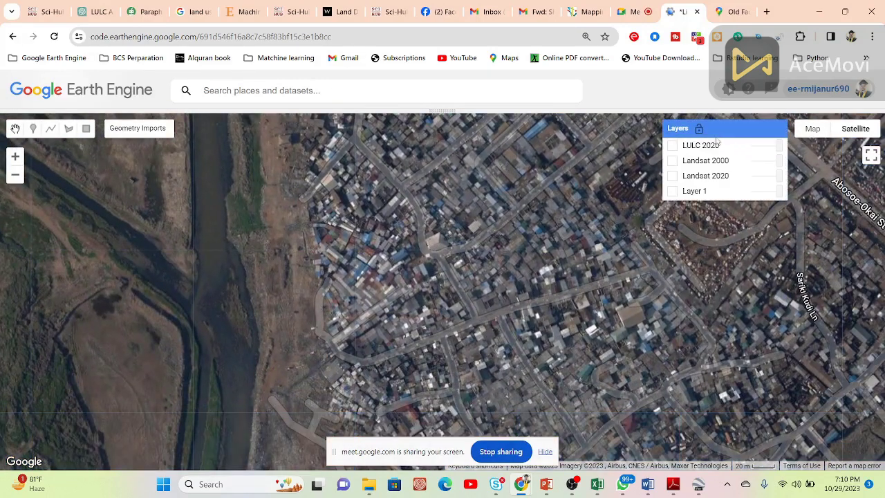
left_click(673, 146)
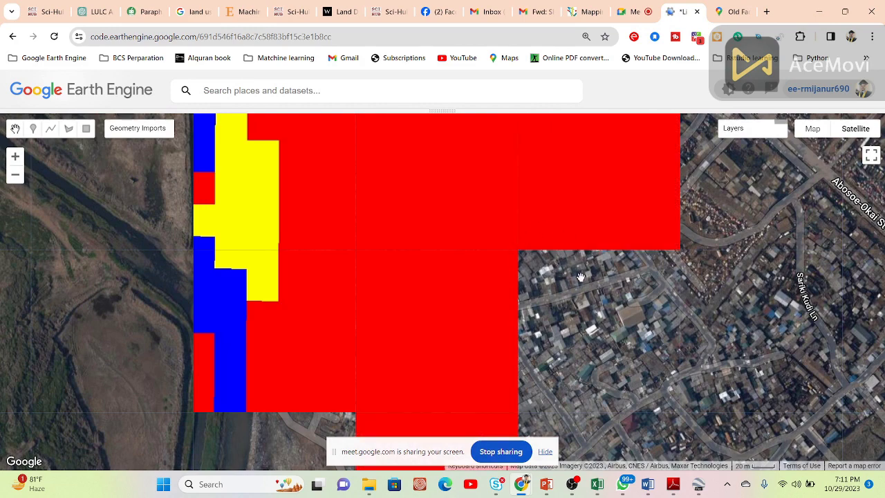
scroll(589, 244, "down", 2)
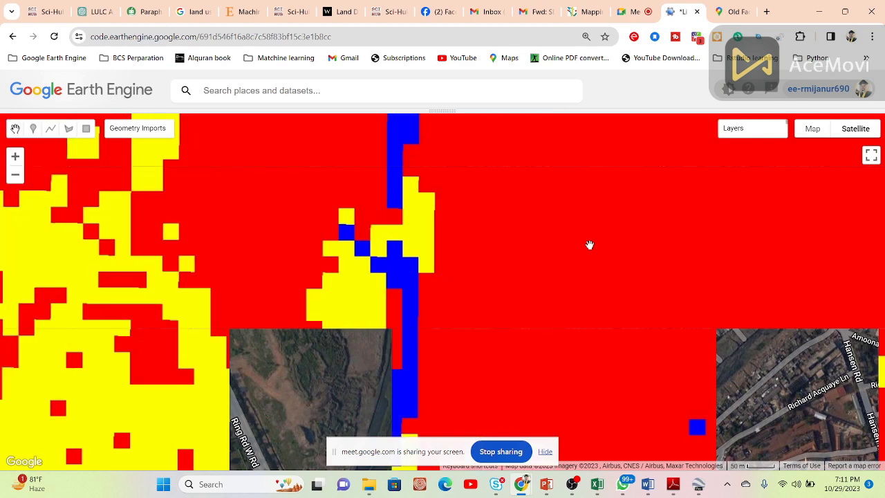
mouse_move(734, 133)
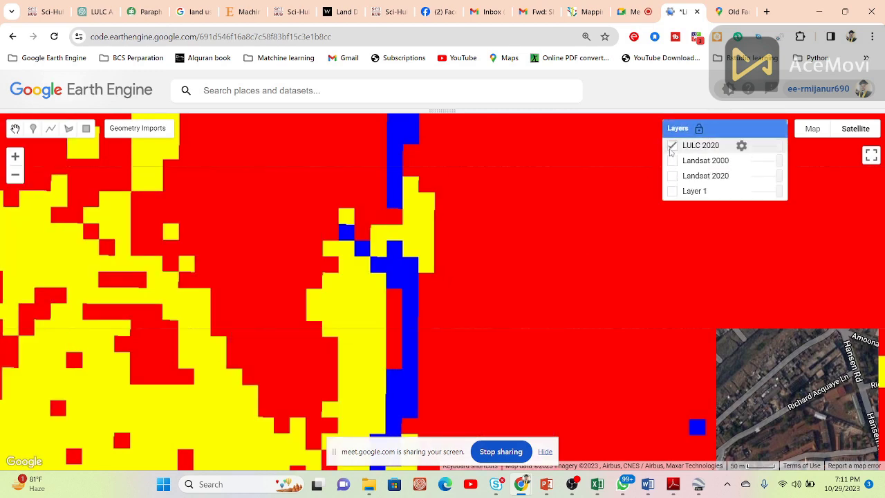
left_click(671, 146)
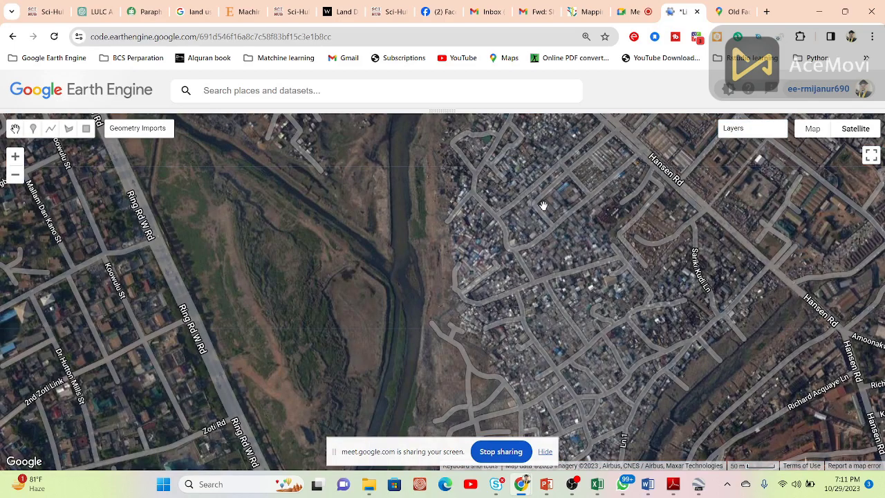
Zoom out, nudge the map slightly, and zoom back in on the riverside settlement.
scroll(543, 205, "down", 1)
left_click_drag(543, 205, 508, 220)
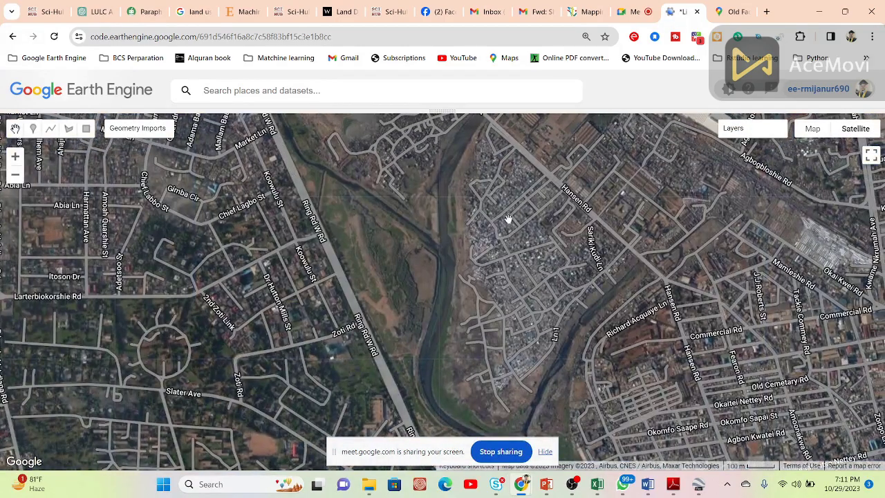
scroll(508, 220, "up", 2)
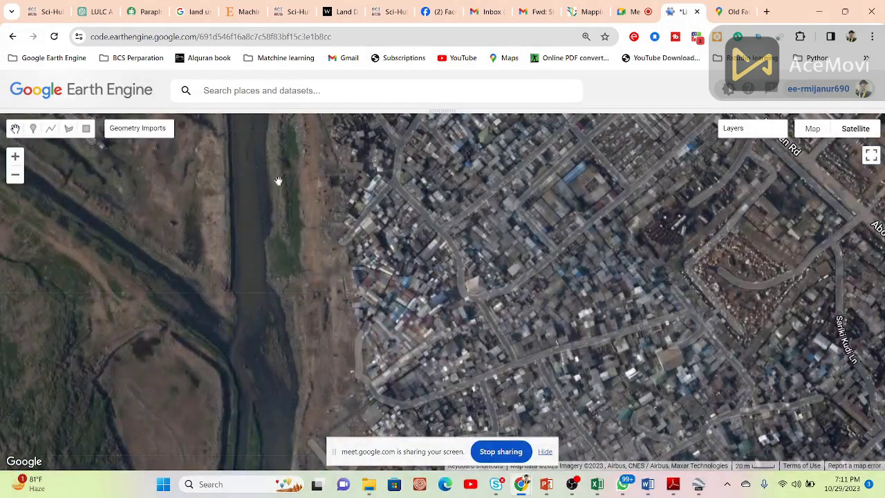
mouse_move(157, 133)
Delete the 'informal_' prefix so the 31-point import is named satellement, then hide the editor.
left_click_drag(472, 250, 471, 251)
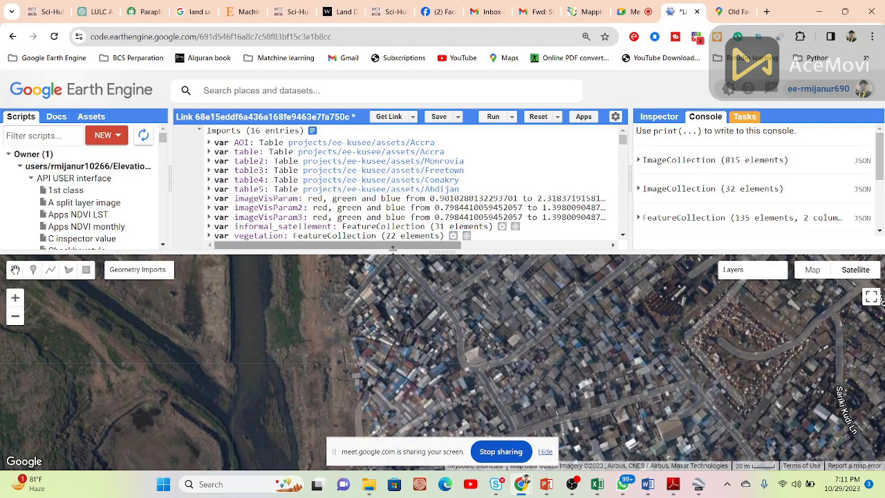
left_click_drag(419, 251, 421, 313)
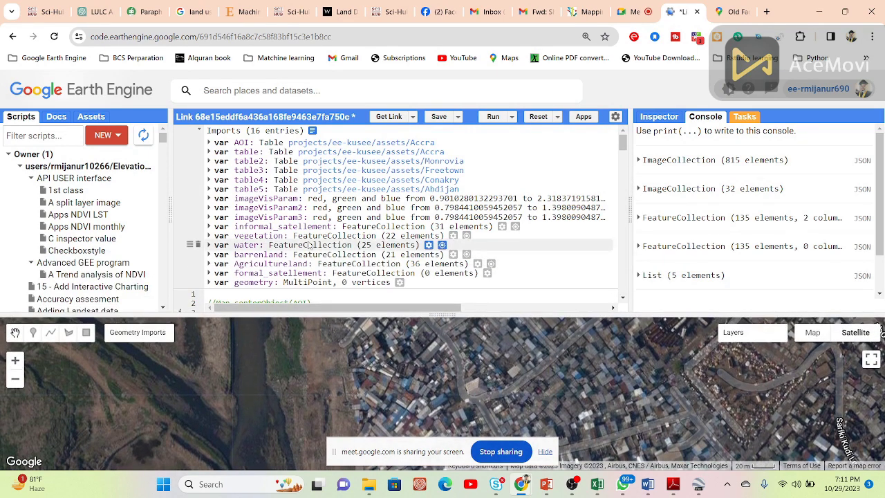
left_click(285, 225)
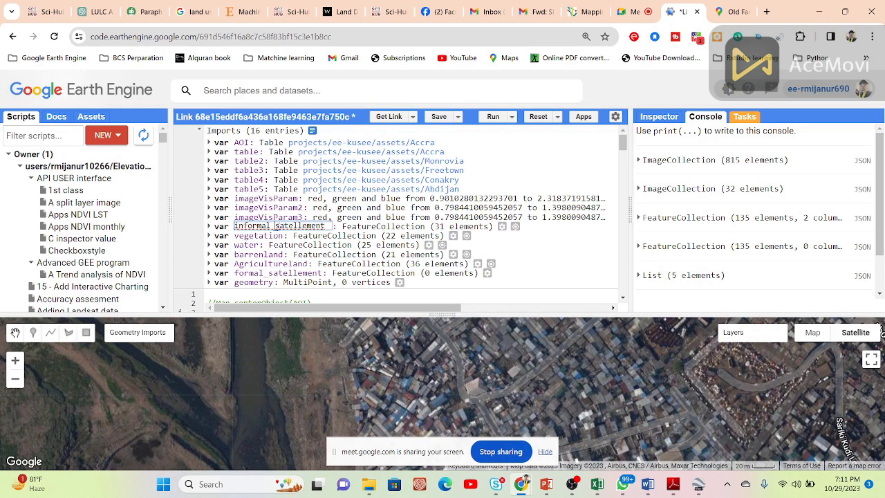
key("BackSpace")
key("BackSpace")
key("BackSpace")
key("BackSpace")
key("BackSpace")
key("BackSpace")
key("BackSpace")
key("BackSpace")
key("BackSpace")
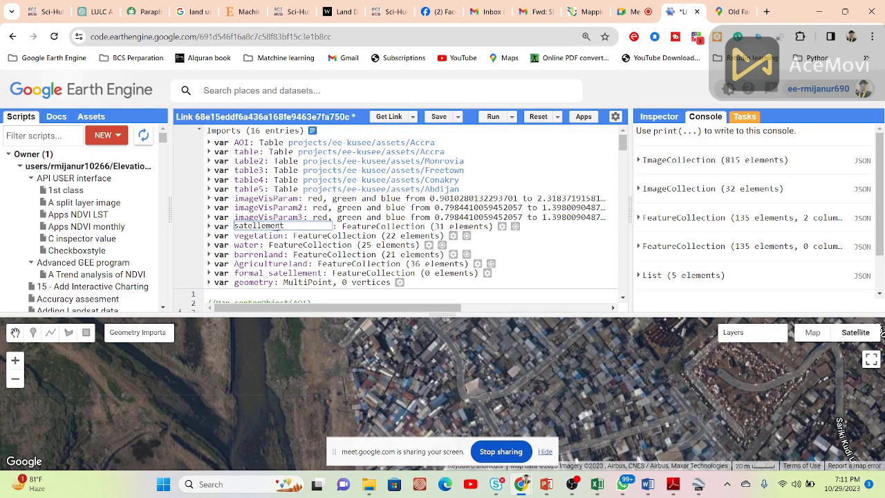
left_click(292, 293)
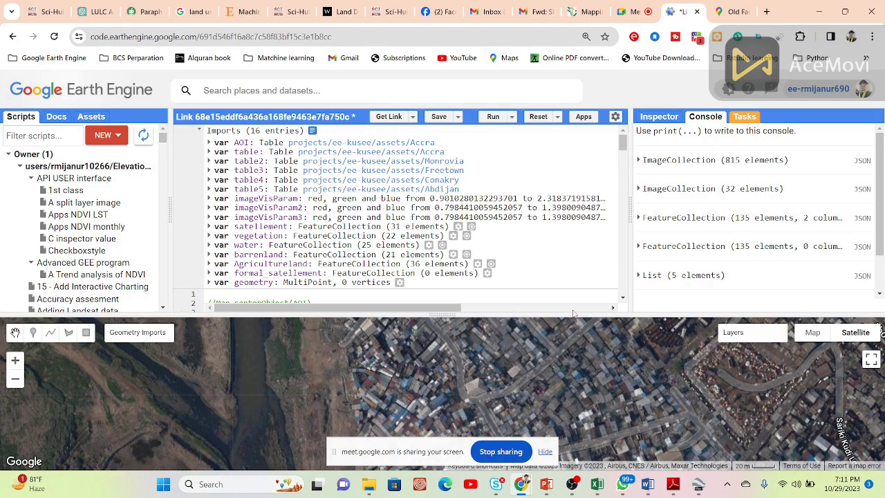
left_click_drag(510, 314, 510, 233)
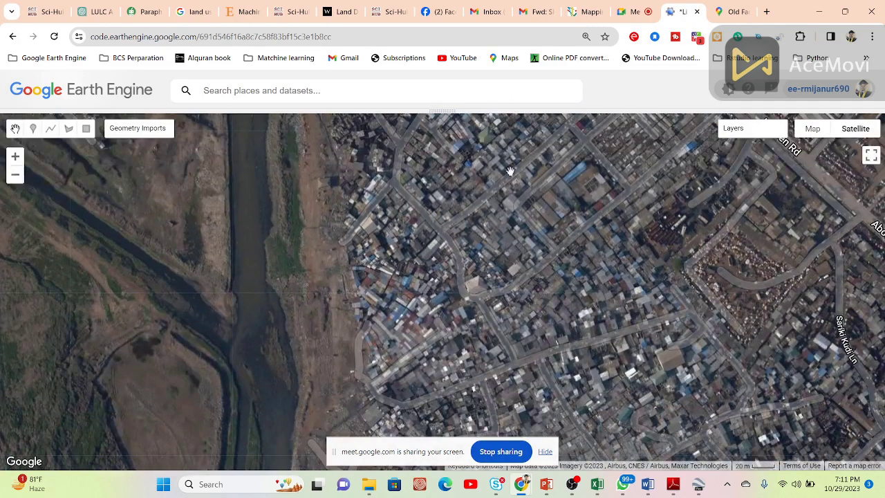
Rename the formal_satellement import to informal_satellement in its settings, keeping Class 5.
scroll(477, 229, "down", 1)
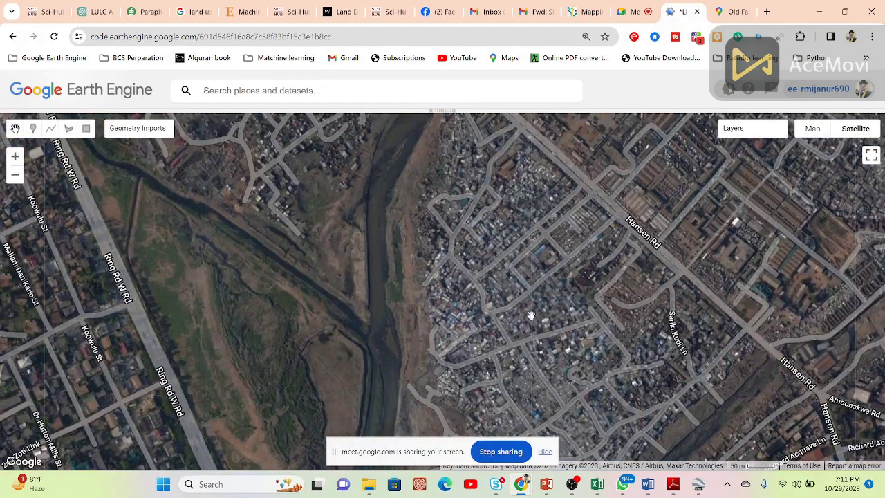
left_click_drag(491, 287, 519, 380)
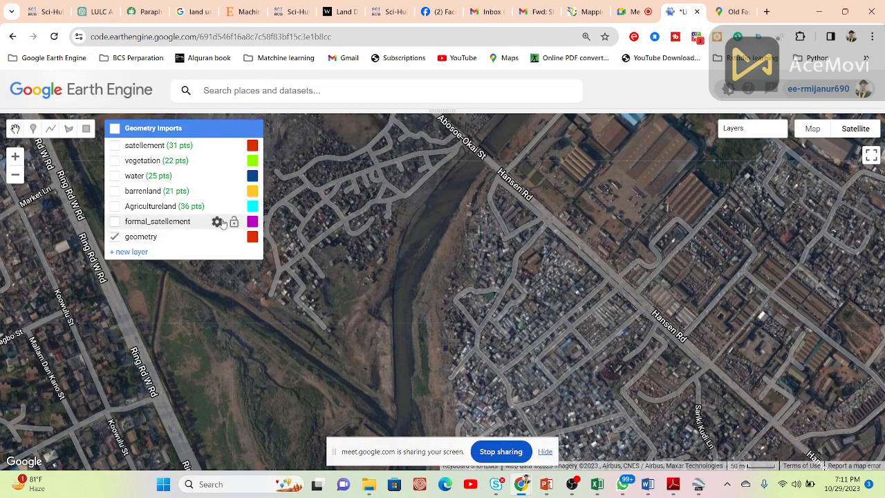
left_click(217, 222)
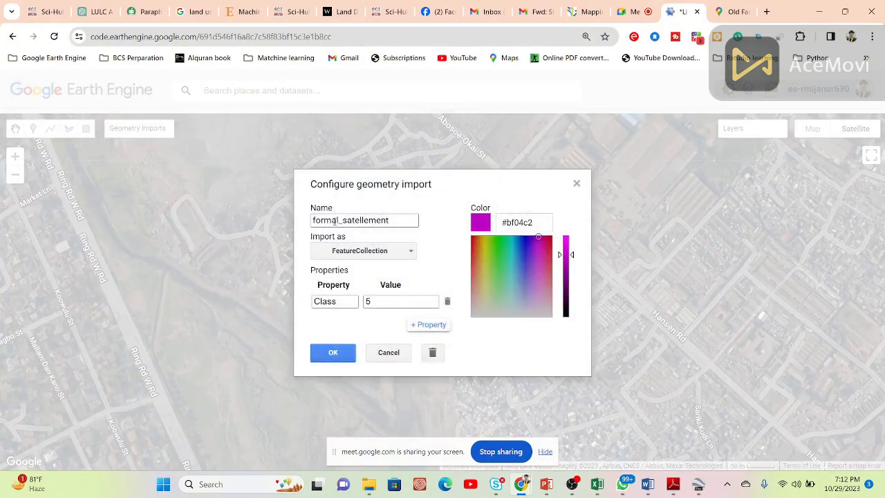
left_click(364, 220)
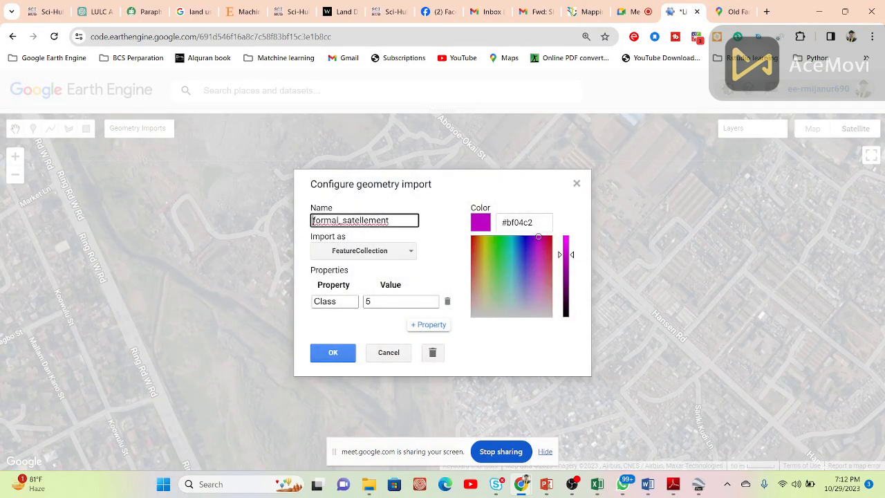
key("Home")
type("in")
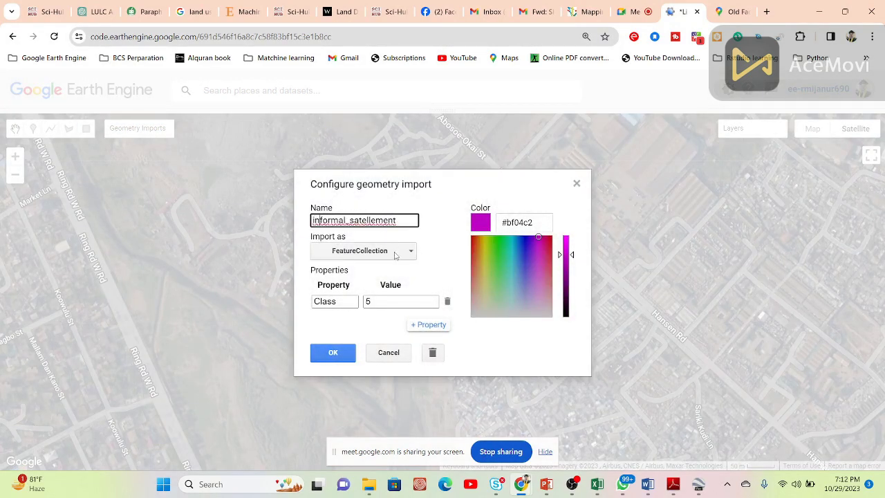
left_click(333, 353)
Briefly show the LULC 2020 classification, then hide it again.
left_click_drag(479, 357, 408, 222)
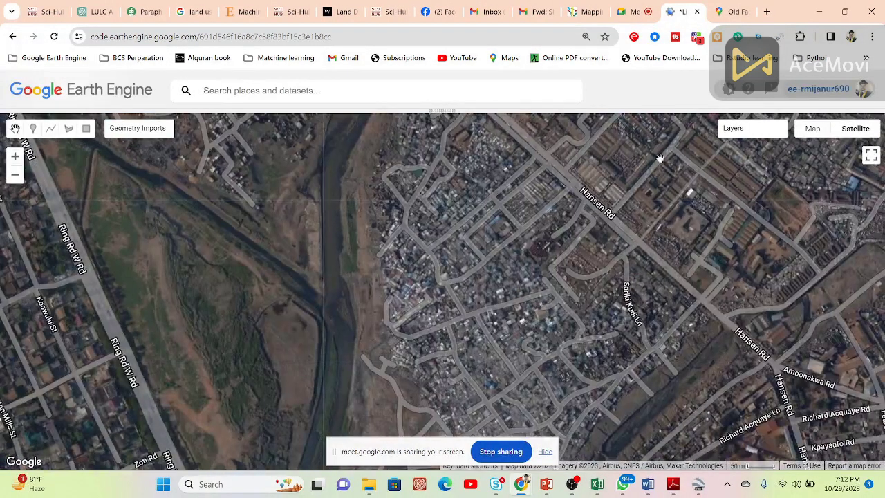
mouse_move(729, 132)
left_click(672, 145)
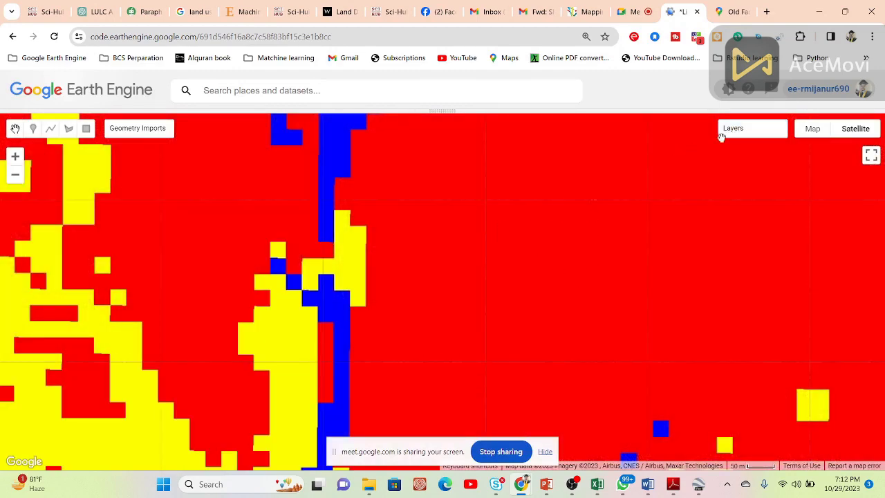
mouse_move(721, 135)
left_click(672, 146)
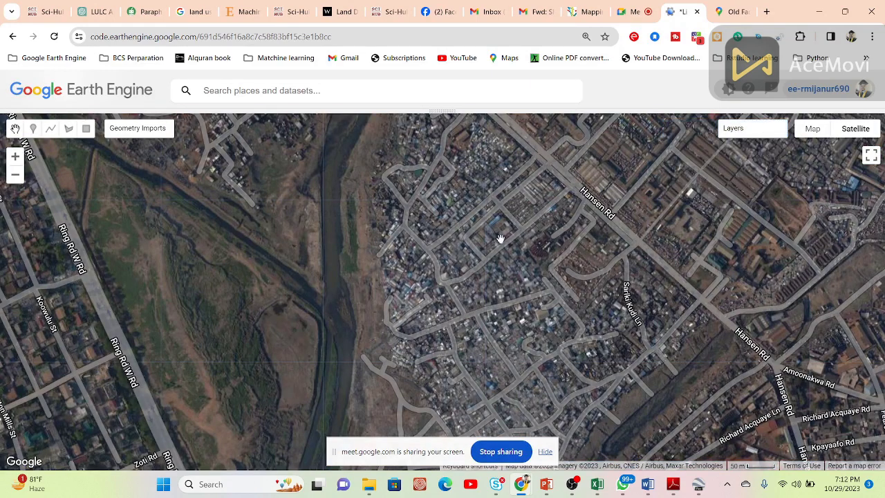
Select the informal_satellement layer for drawing and switch to the single-point marker tool.
mouse_move(127, 150)
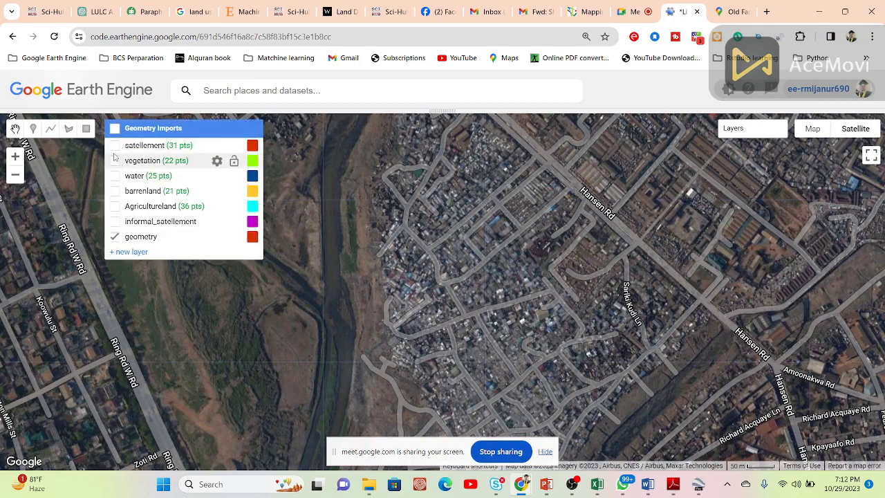
left_click(160, 222)
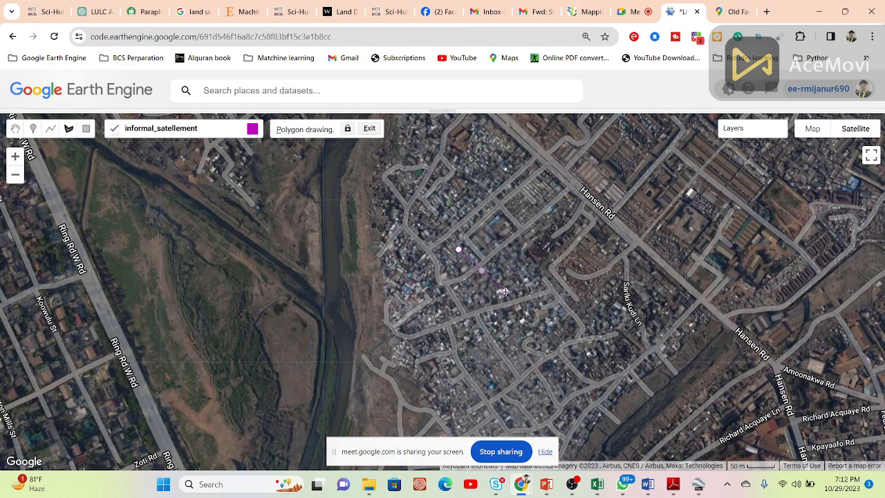
key("Escape")
mouse_move(128, 138)
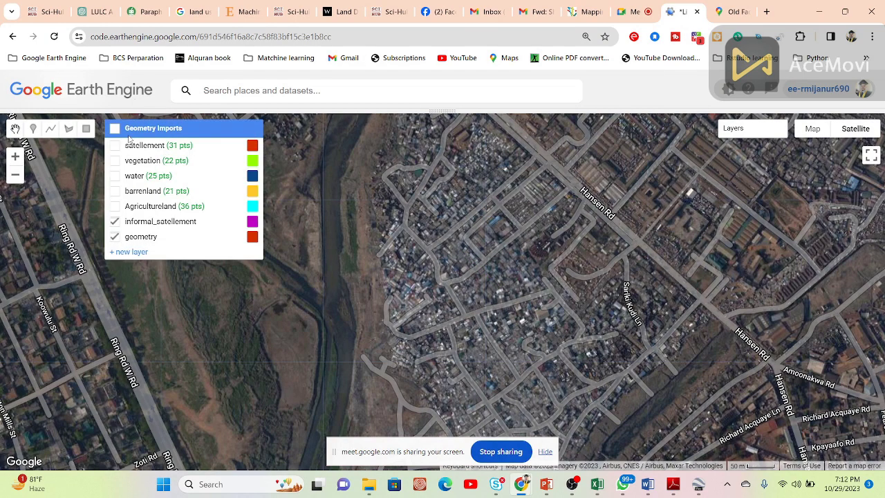
left_click(152, 221)
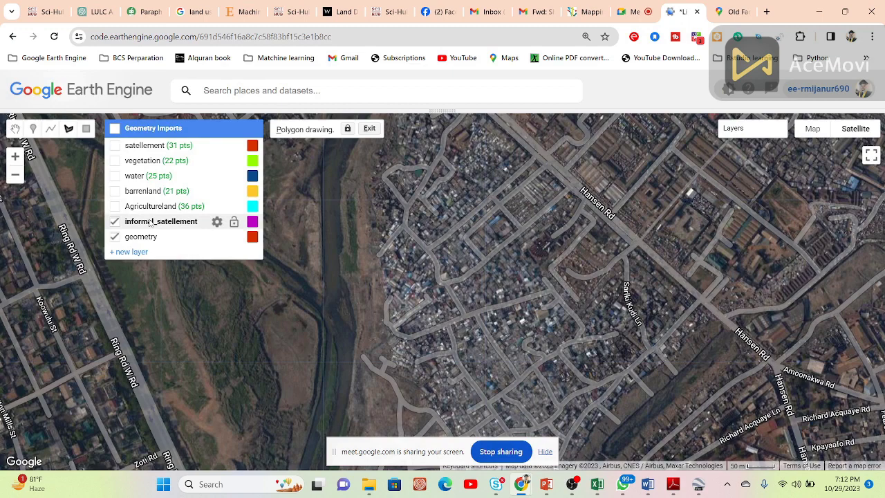
left_click(32, 128)
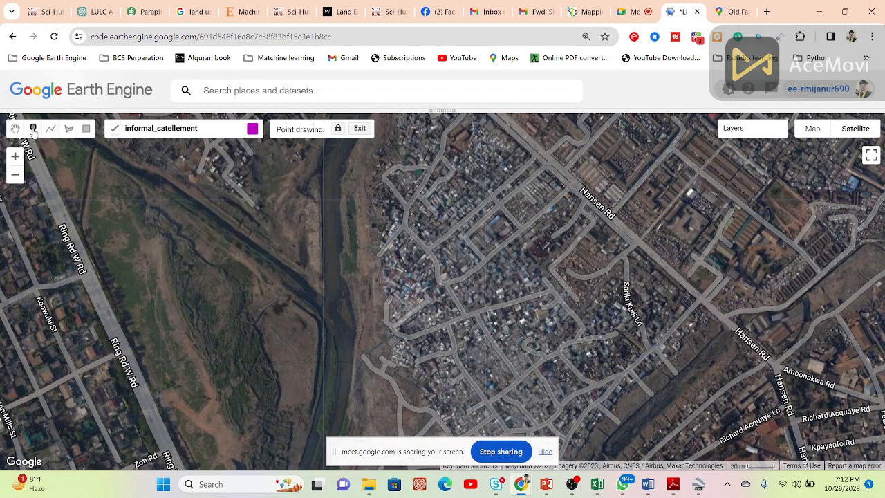
Place the first eight informal_satellement points on rooftops east of the river.
left_click(464, 258)
left_click(483, 280)
left_click(519, 277)
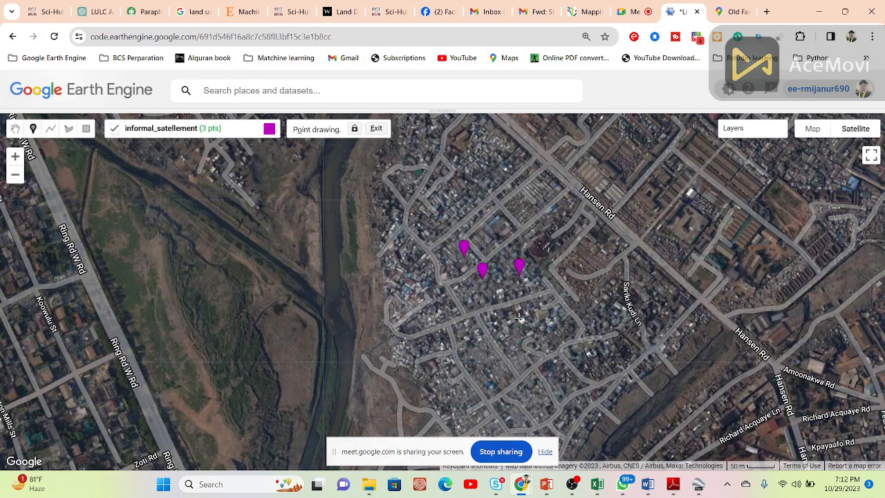
left_click(517, 328)
left_click(490, 379)
left_click(472, 352)
left_click(439, 312)
left_click(410, 285)
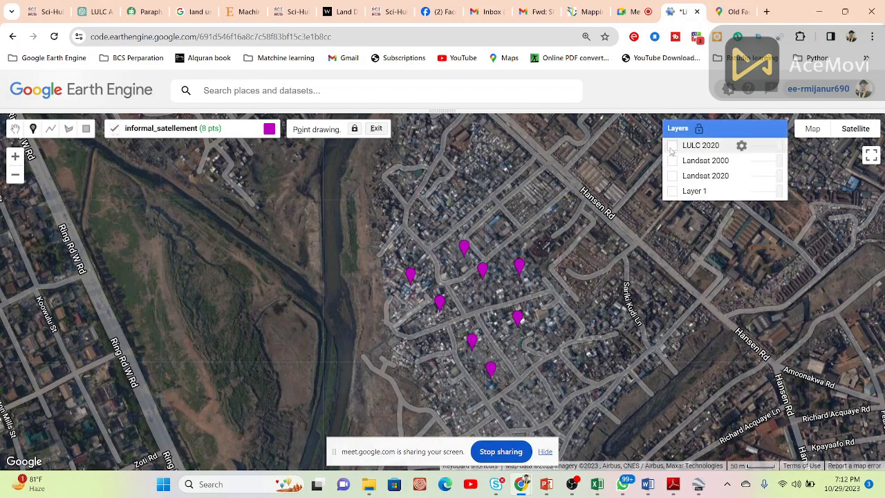
Compare against LULC 2020, then add 18 more points, reaching 26 samples.
left_click(671, 146)
left_click(672, 146)
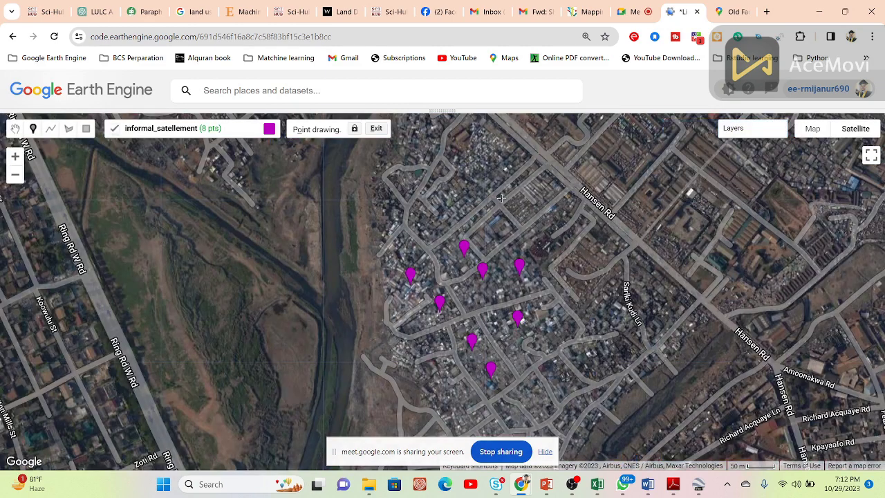
left_click(528, 201)
left_click(479, 157)
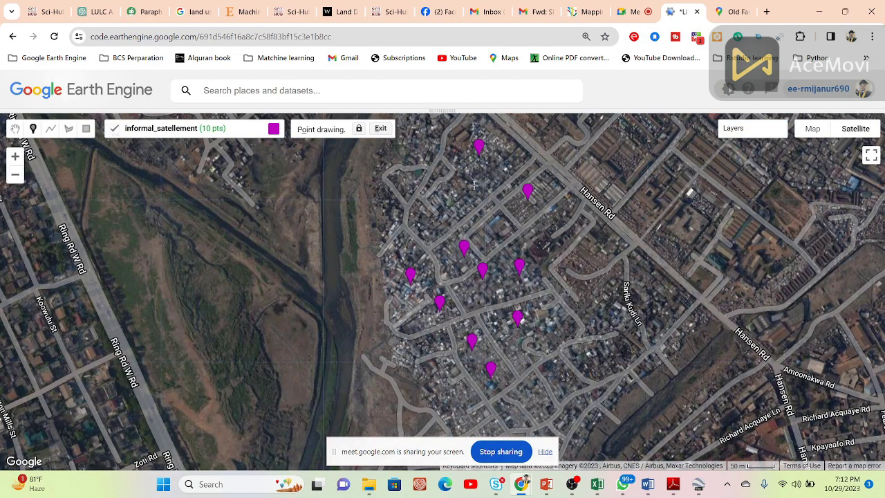
left_click(445, 211)
left_click(439, 262)
left_click(493, 318)
left_click(582, 360)
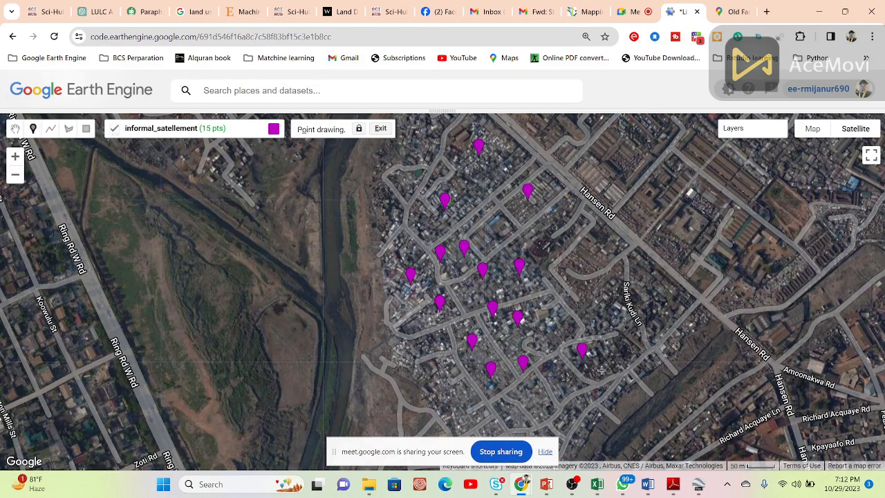
left_click(544, 284)
left_click(541, 333)
left_click(555, 393)
left_click(449, 394)
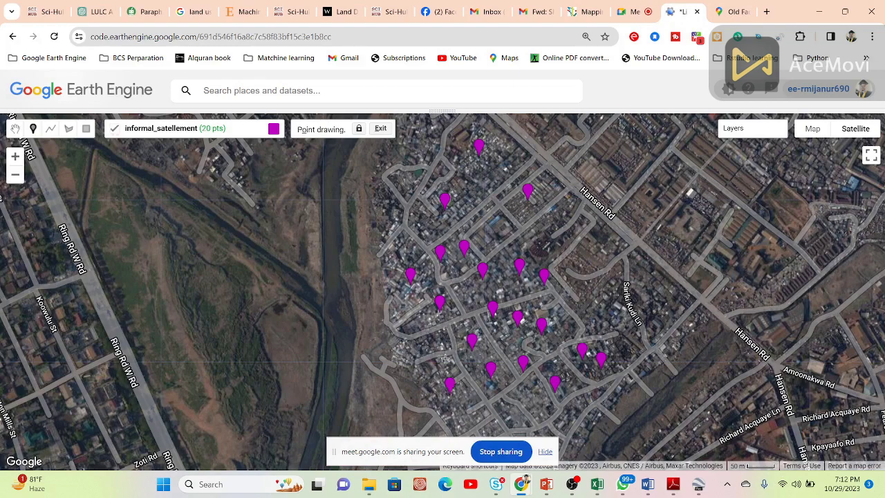
left_click(443, 351)
left_click(429, 271)
left_click(429, 223)
left_click(473, 219)
left_click(491, 259)
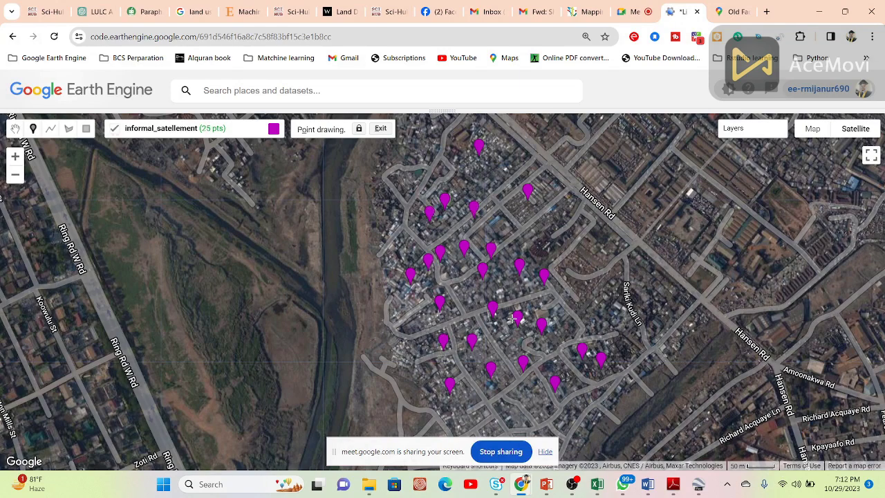
left_click(542, 385)
left_click_drag(297, 197, 370, 370)
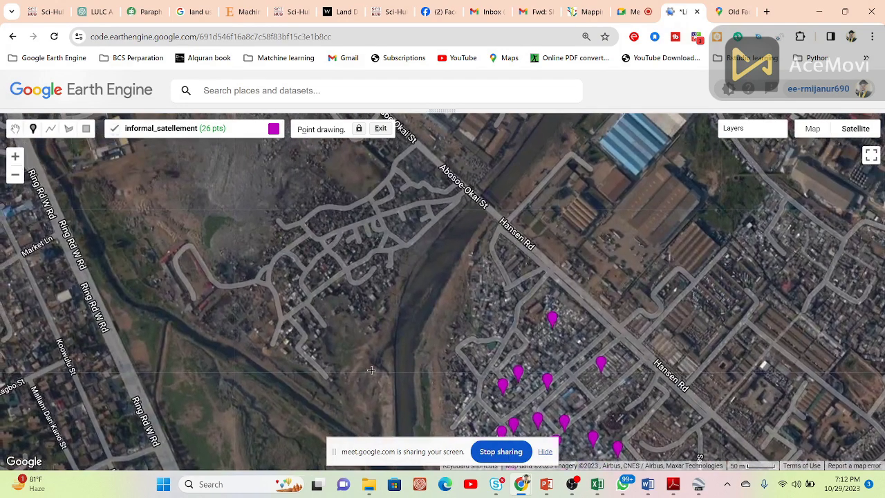
Check LULC 2020 here, then add a dozen sample points in the settlement west of the river.
mouse_move(722, 130)
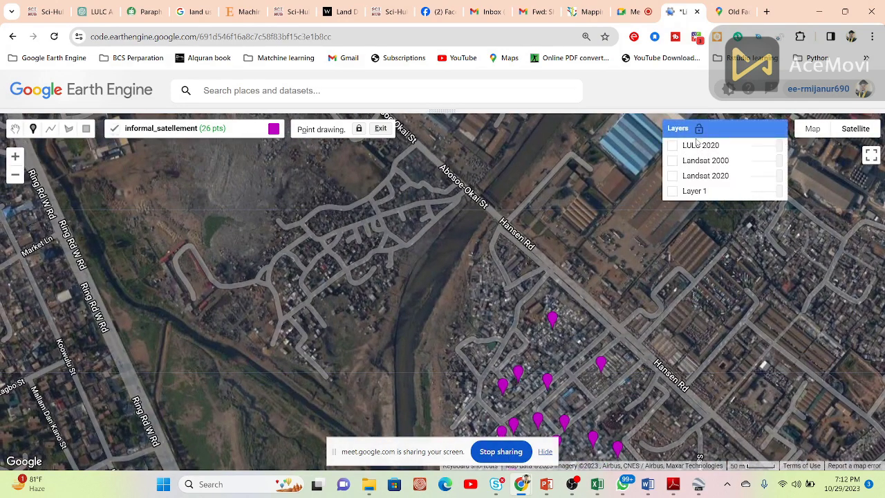
left_click(673, 145)
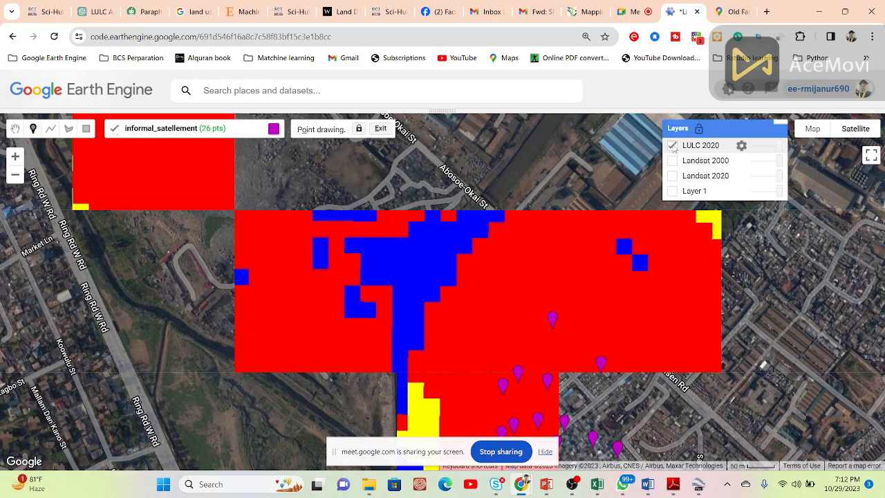
left_click(673, 145)
left_click(292, 296)
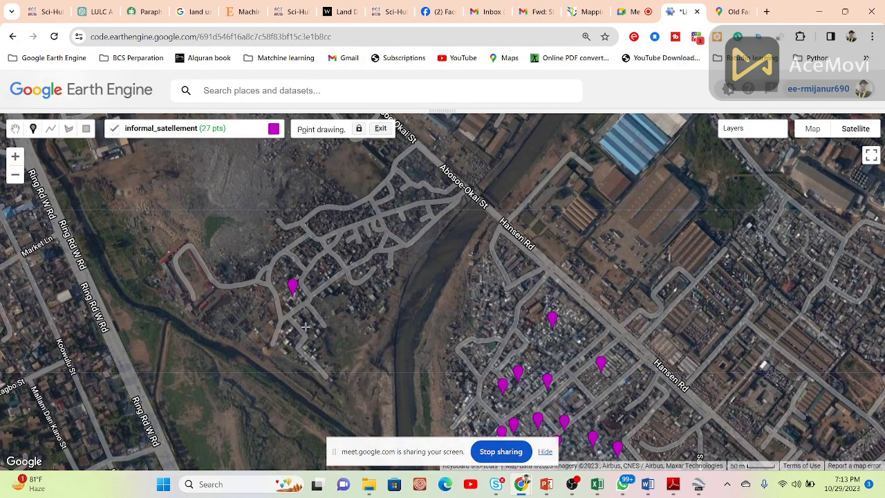
left_click(305, 325)
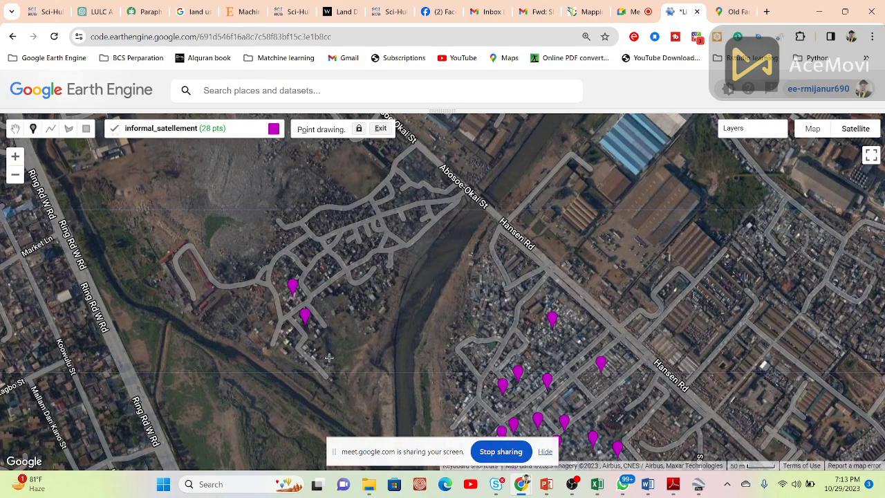
left_click(346, 255)
left_click(368, 259)
left_click(386, 274)
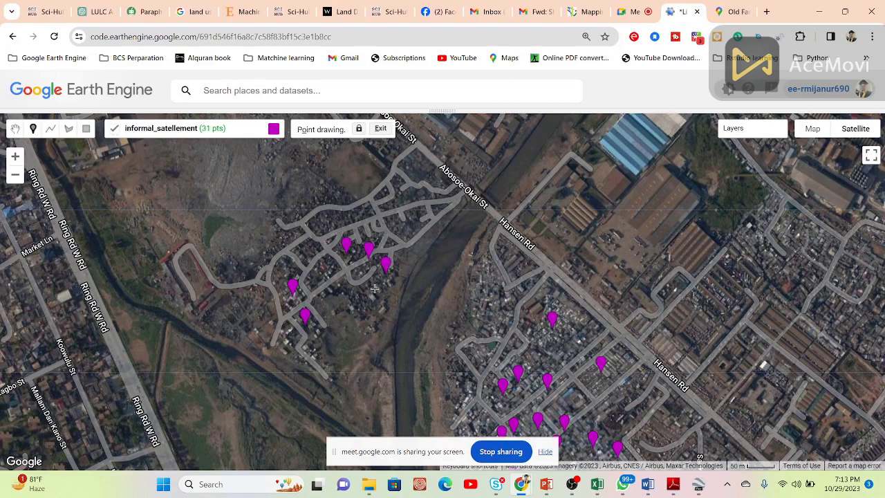
left_click(374, 287)
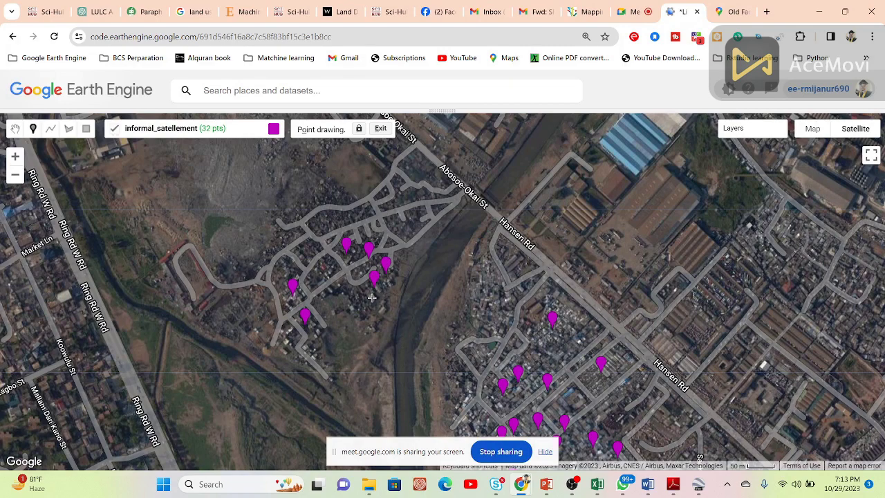
left_click(327, 222)
left_click(357, 218)
left_click(360, 238)
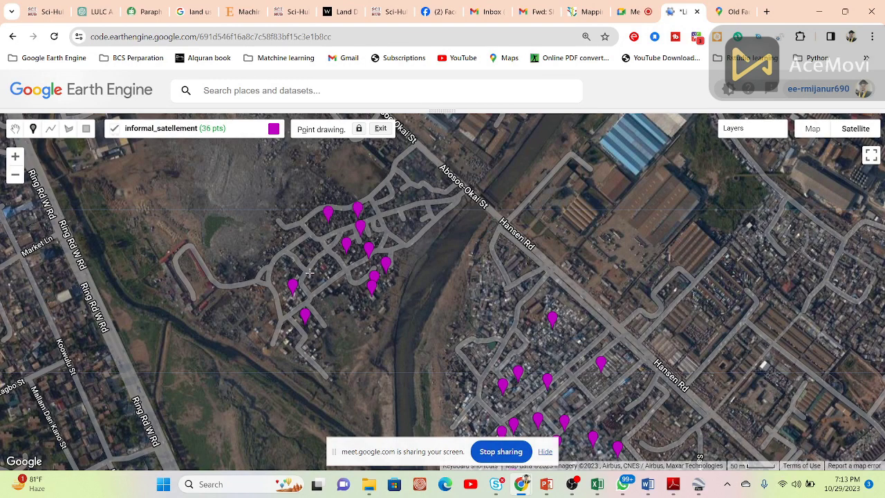
left_click(310, 273)
left_click(333, 275)
left_click(386, 250)
Add eight more informal_satellement points back in the eastern settlement.
left_click_drag(530, 363, 494, 285)
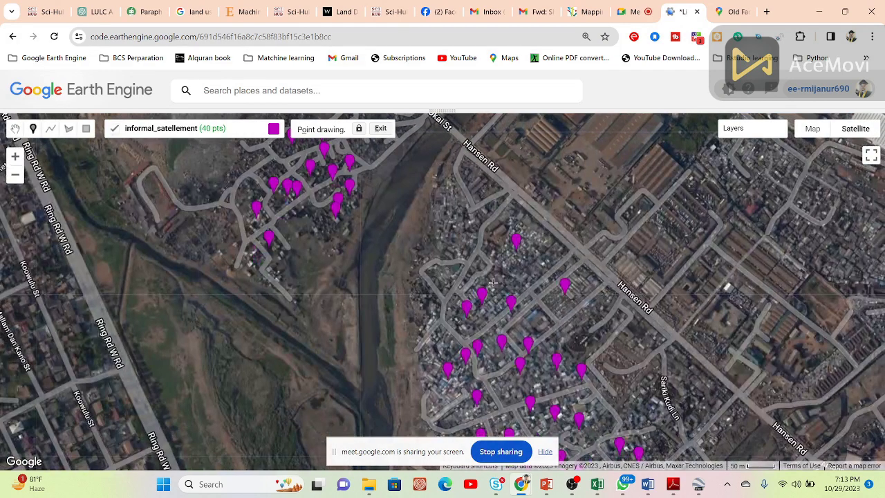
left_click(460, 233)
left_click(446, 239)
left_click(454, 212)
left_click(465, 252)
left_click(492, 279)
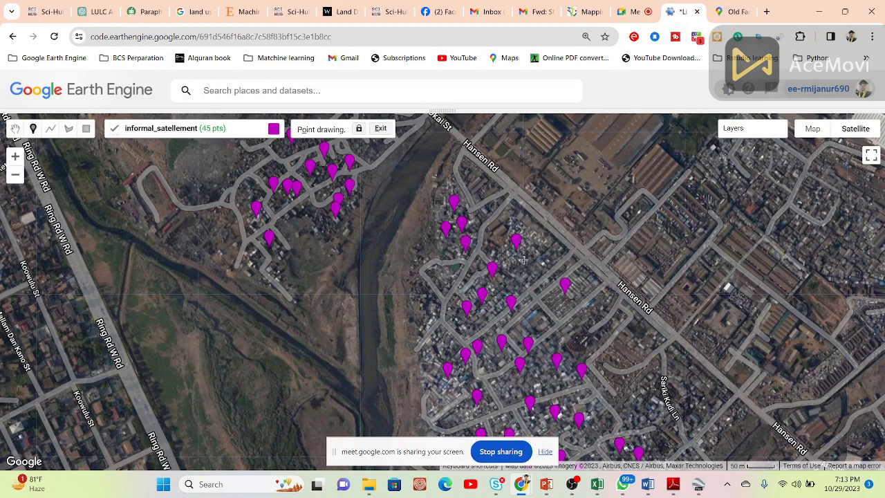
left_click(523, 259)
left_click(510, 259)
left_click(580, 292)
Add nine points further south to reach 57 samples, then restore the code editor.
left_click_drag(579, 304, 553, 214)
left_click(527, 279)
left_click(493, 298)
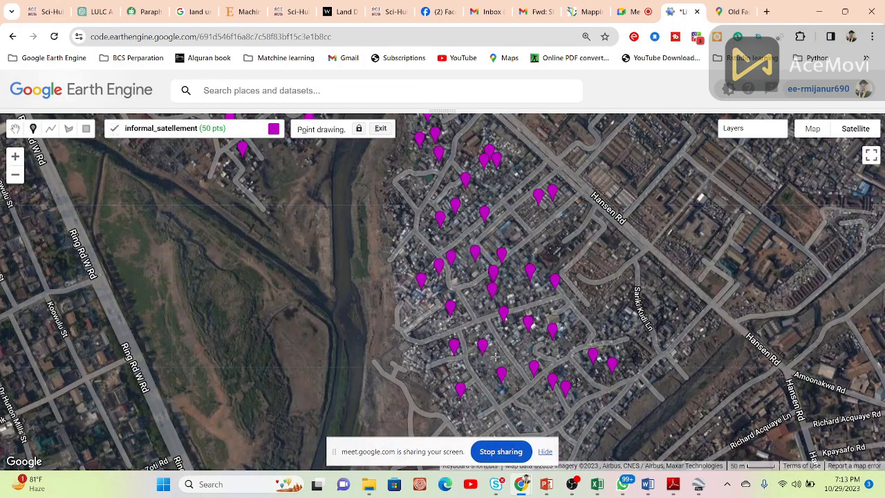
left_click(495, 355)
left_click(542, 328)
left_click(562, 365)
left_click(512, 377)
left_click(409, 356)
left_click(419, 365)
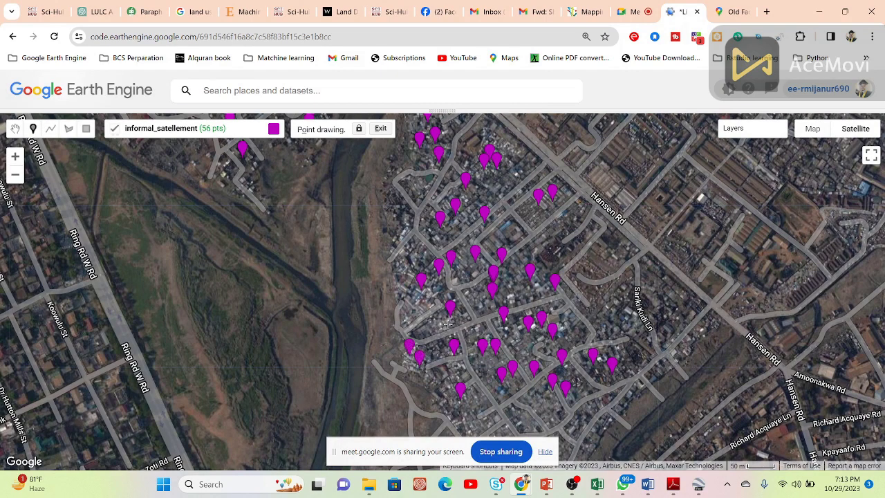
left_click(447, 323)
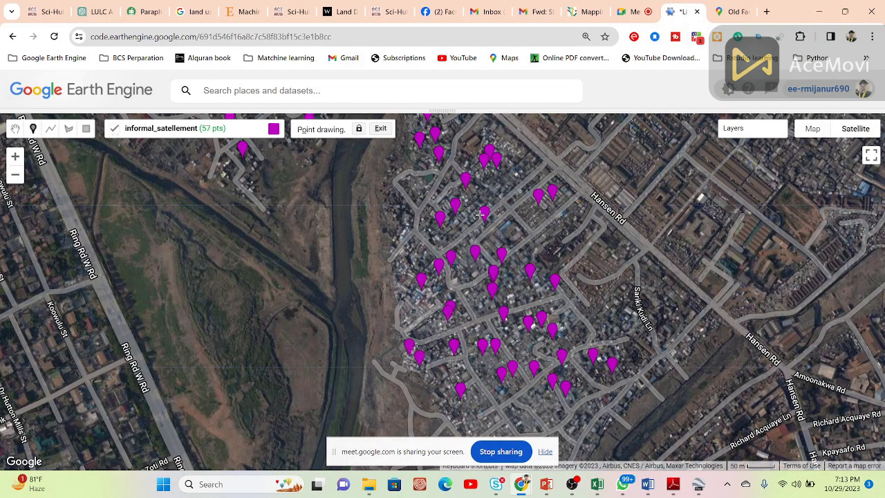
left_click(441, 111)
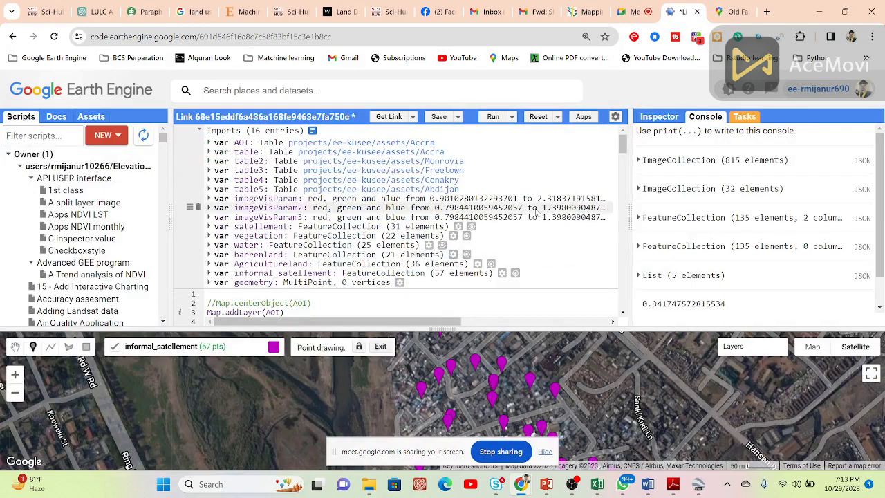
Append '.merge(Agricultureland).merge(informal_satellement' to the var sample statement on line 97.
left_click_drag(622, 153, 625, 188)
left_click_drag(623, 183, 753, 219)
left_click(660, 200)
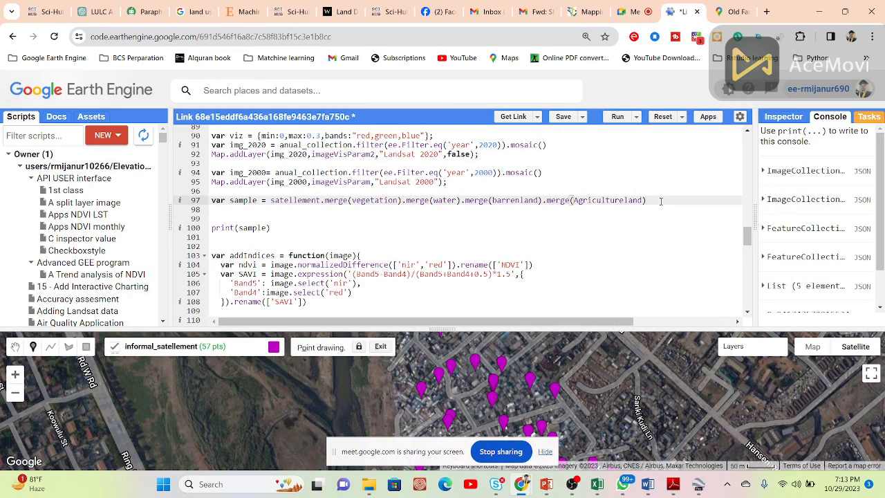
type(".merge(Agricultureland).merge(informal_satelle")
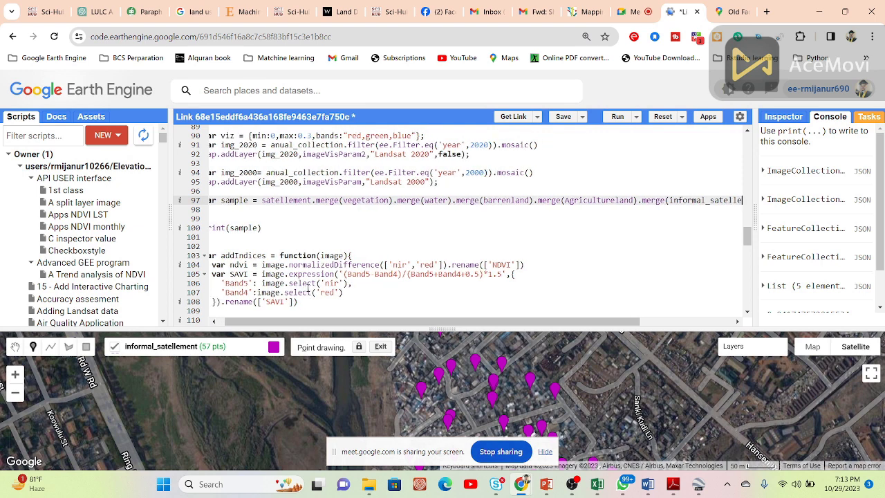
type("ment")
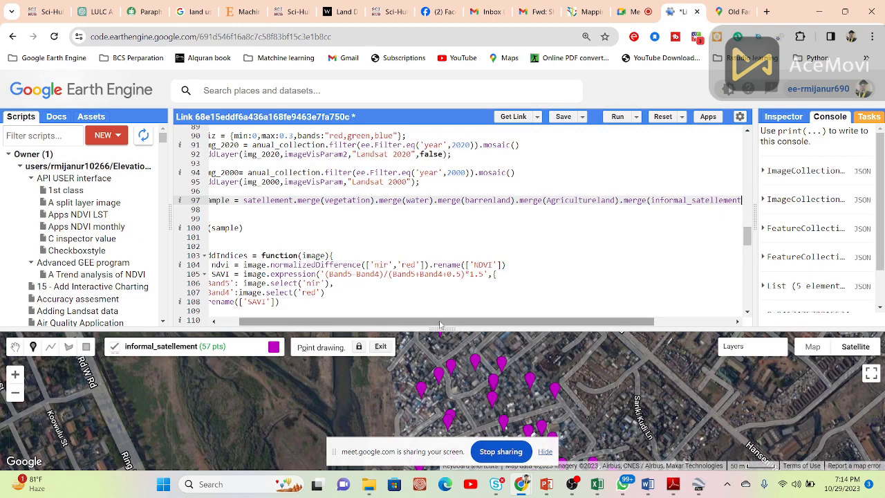
left_click_drag(438, 323, 418, 324)
left_click(301, 284)
Move down the script to the confusionMatrix, accuracy and Export.image.toDrive lines.
key("ctrl+z")
key("ctrl+z")
key("ctrl+z")
key("ctrl+z")
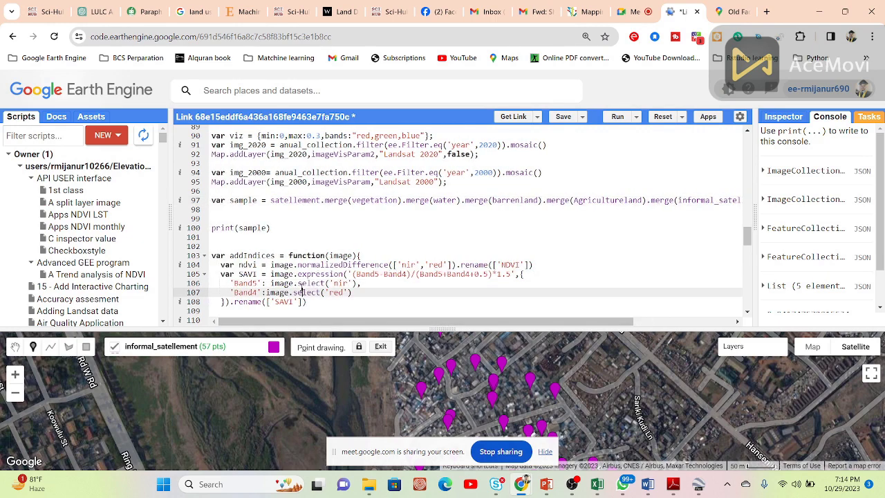
key("ctrl+z")
key("ctrl+z")
key("ctrl+z")
key("ctrl+z")
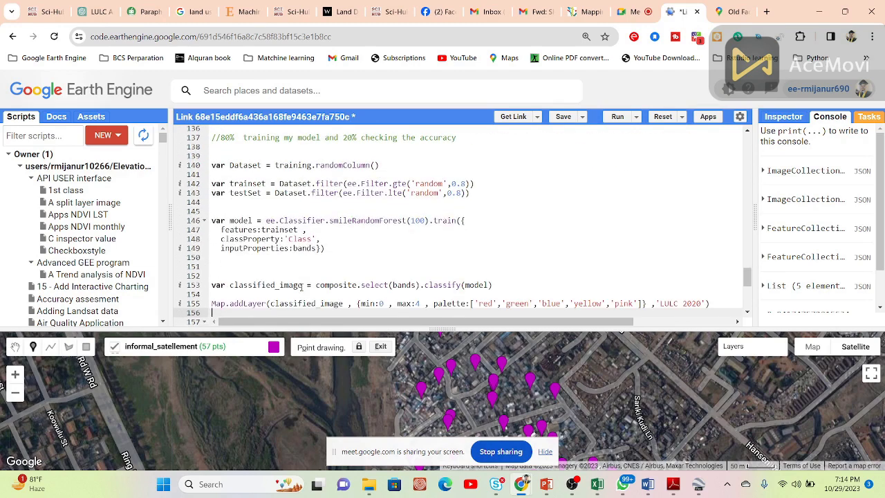
key("ctrl+z")
key("ctrl+z")
key("ctrl+z")
key("ctrl+z")
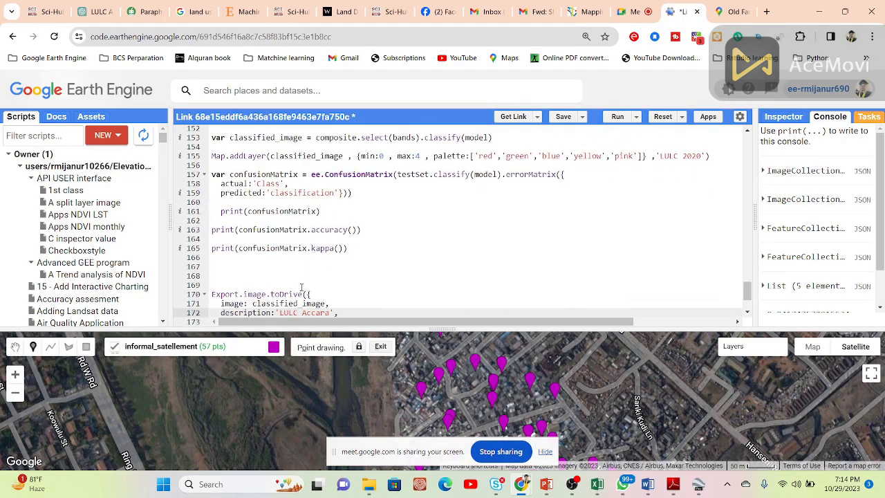